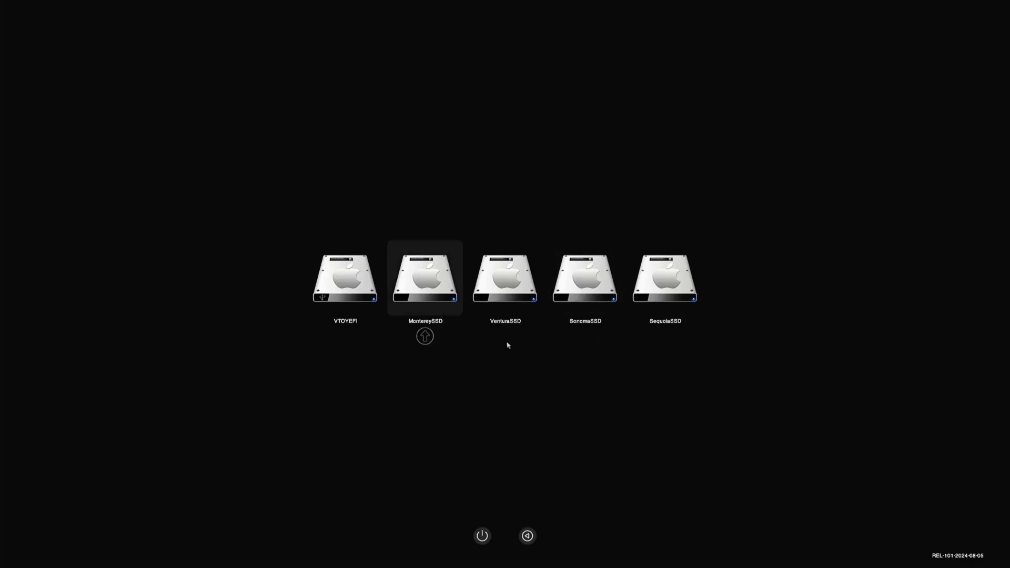
Move the OpenCore picker selection past the macOS volumes to VTOYEFI
{"action": "key", "text": "Right"}
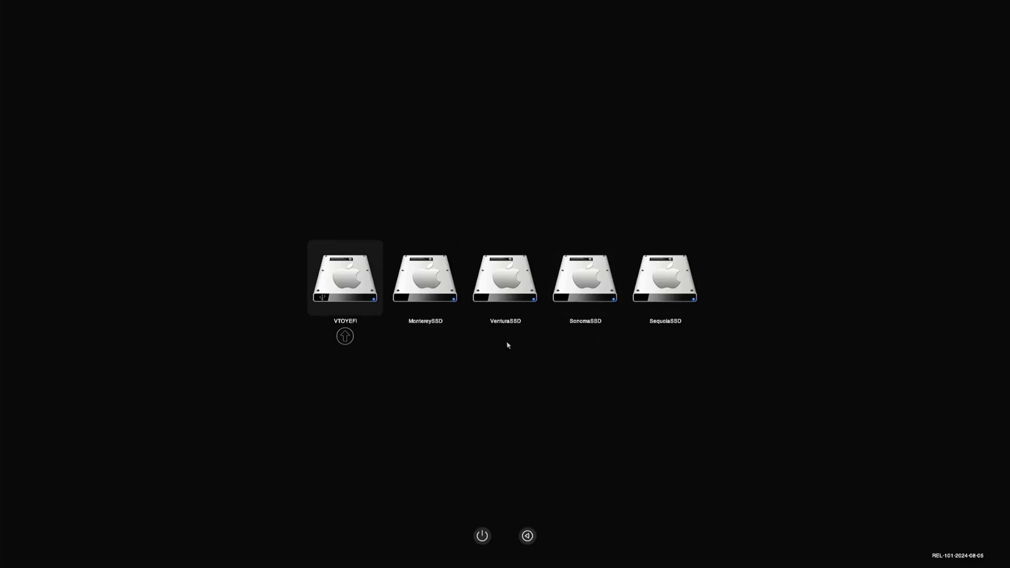
{"action": "key", "text": "Right"}
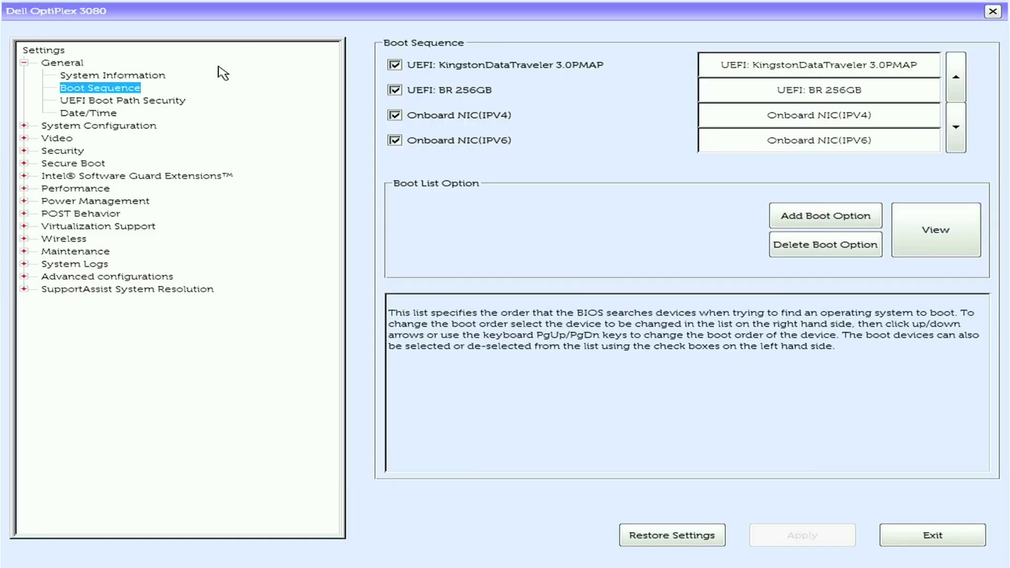
Select the Kingston USB boot entry, apply BIOS settings with Secure Boot off, and pick Win10XPE_x64.ISO
{"action": "left_click", "coordinate": [745, 64]}
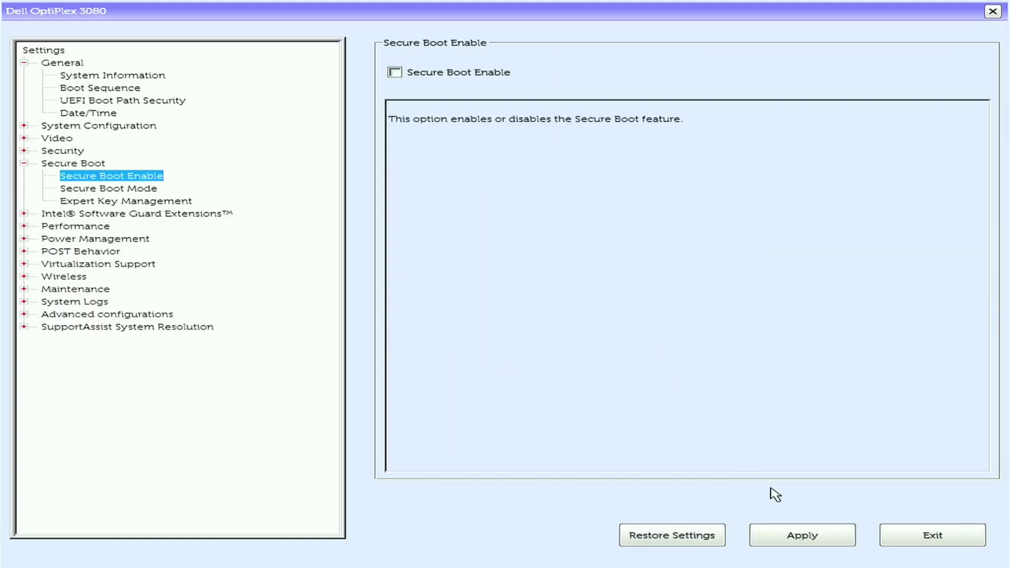
{"action": "left_click", "coordinate": [791, 540]}
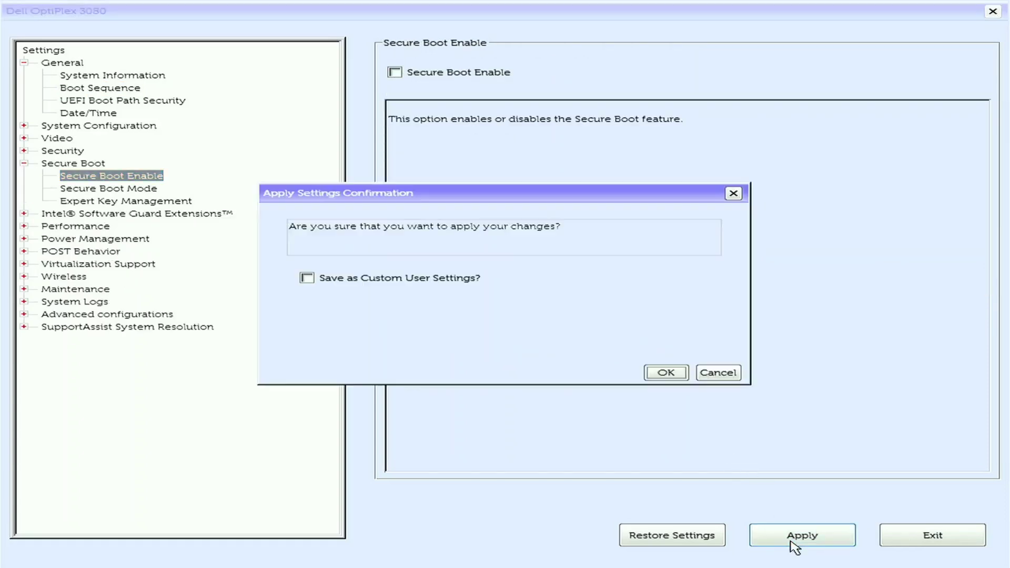
{"action": "left_click", "coordinate": [650, 374]}
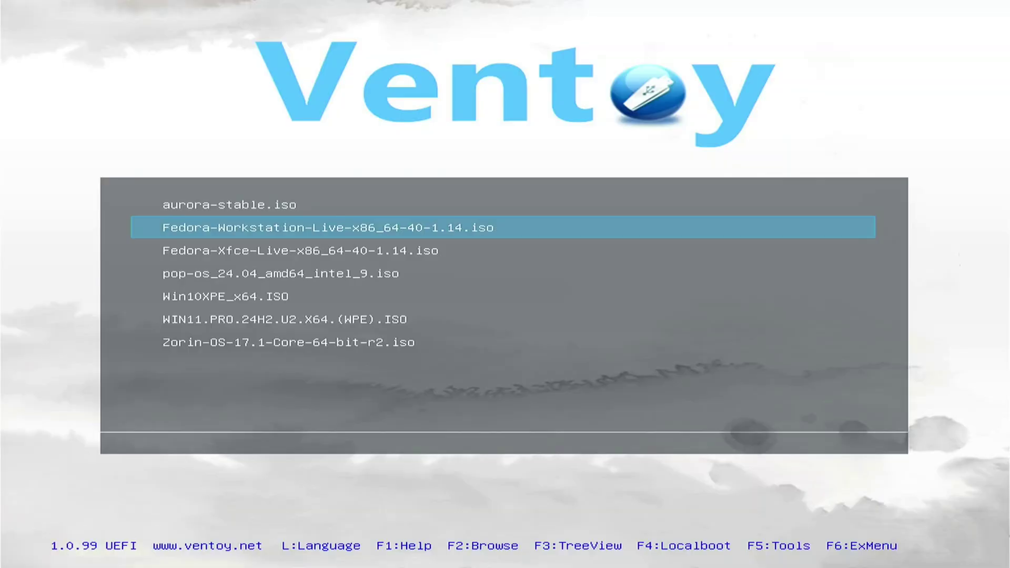
{"action": "key", "text": "Down"}
{"action": "key", "text": "Down"}
{"action": "key", "text": "Down"}
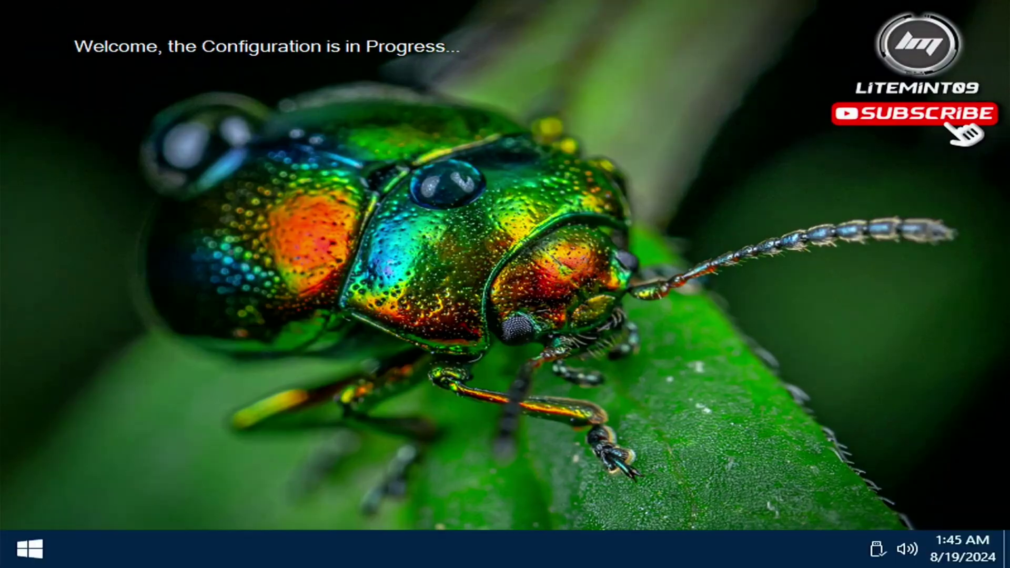
Launch DiskGenius and accept its licence agreement
{"action": "left_click", "coordinate": [905, 548]}
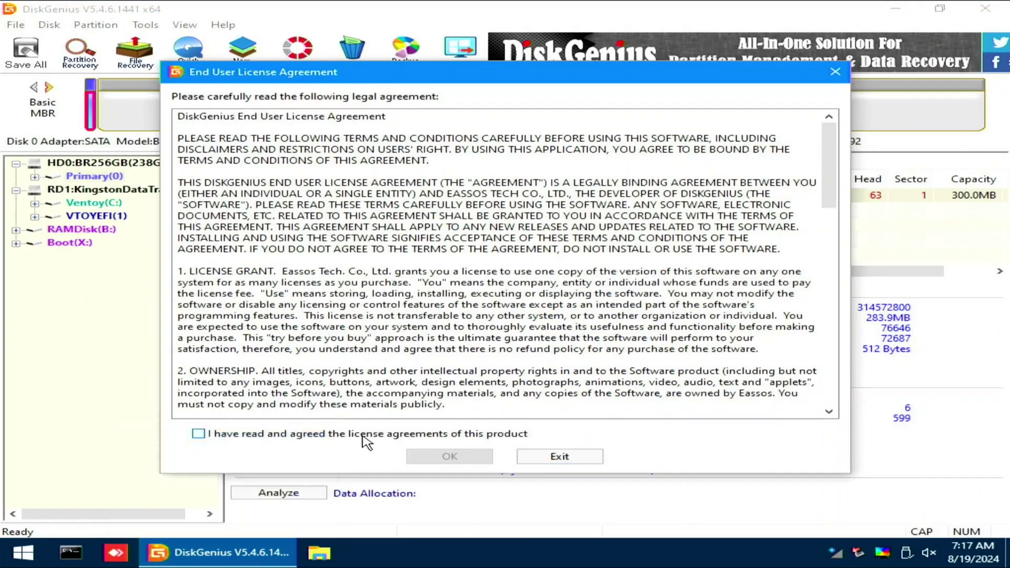
{"action": "left_click", "coordinate": [373, 434]}
{"action": "left_click", "coordinate": [424, 457]}
Convert the 238GB BR256GB disk from MBR to a GUID partition table
{"action": "left_click", "coordinate": [64, 165]}
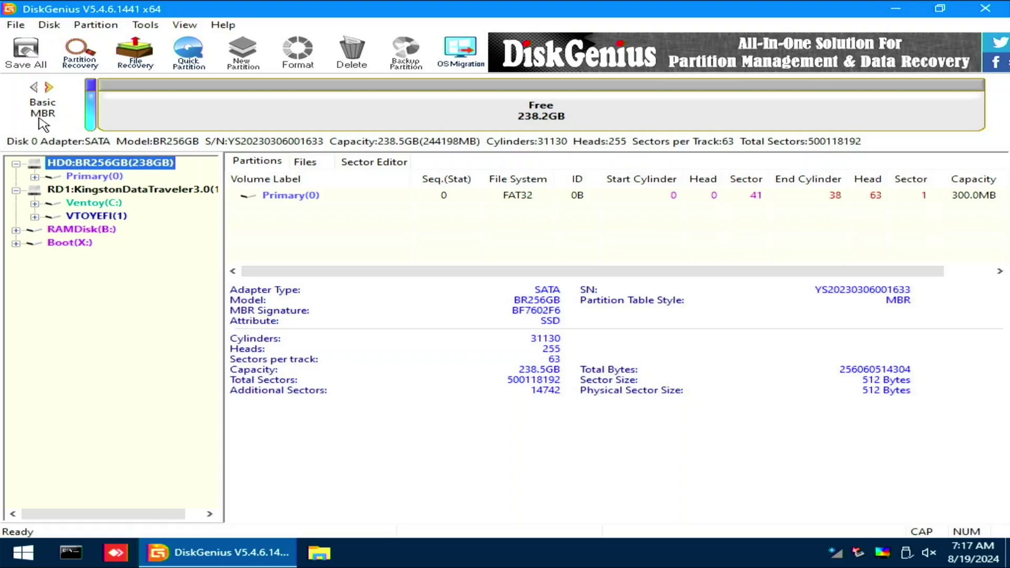
{"action": "right_click", "coordinate": [75, 166]}
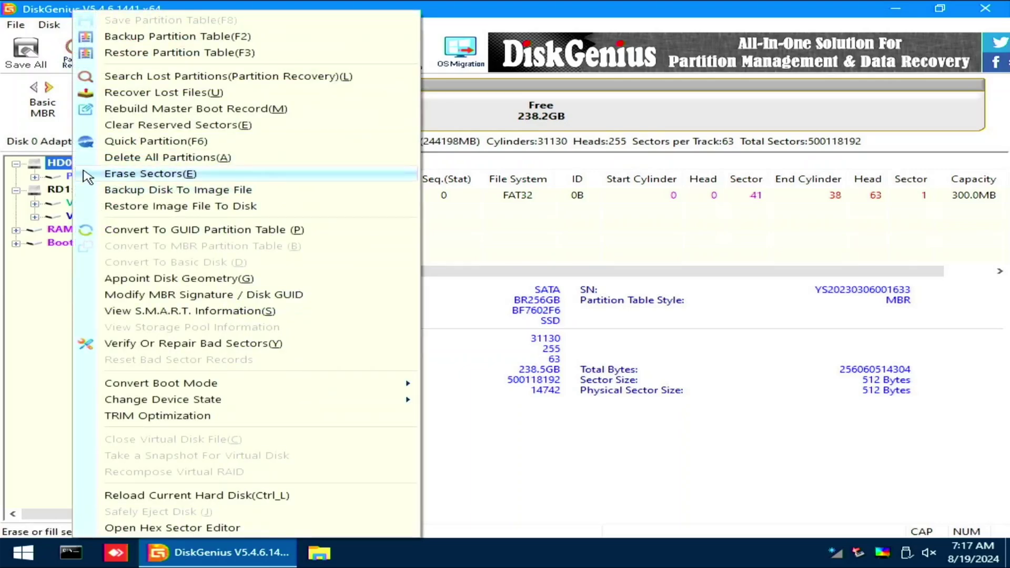
{"action": "left_click", "coordinate": [149, 231]}
{"action": "right_click", "coordinate": [121, 163]}
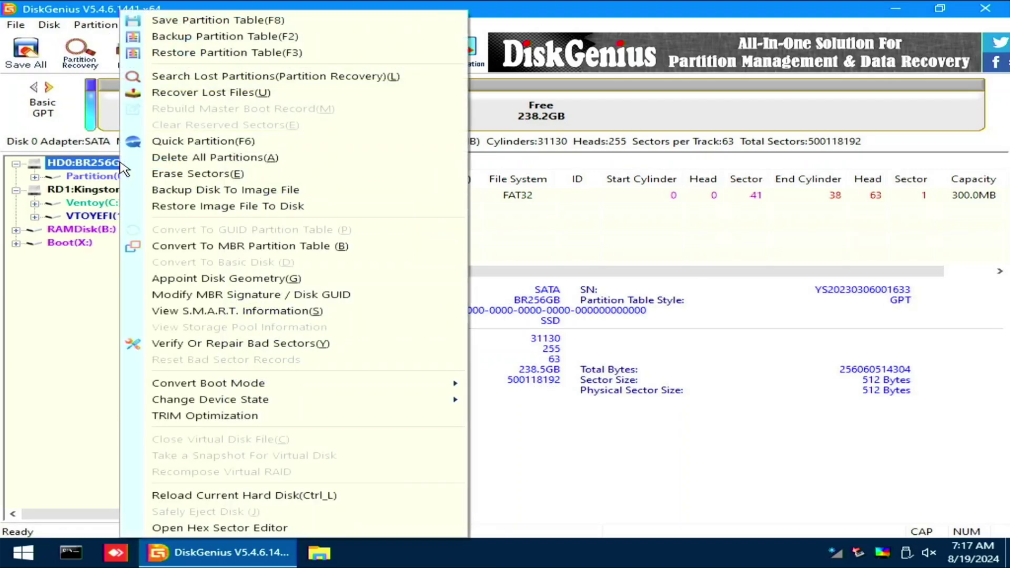
Delete all the disk's partitions and create a 300 MB ESP partition in the free space
{"action": "left_click", "coordinate": [215, 163]}
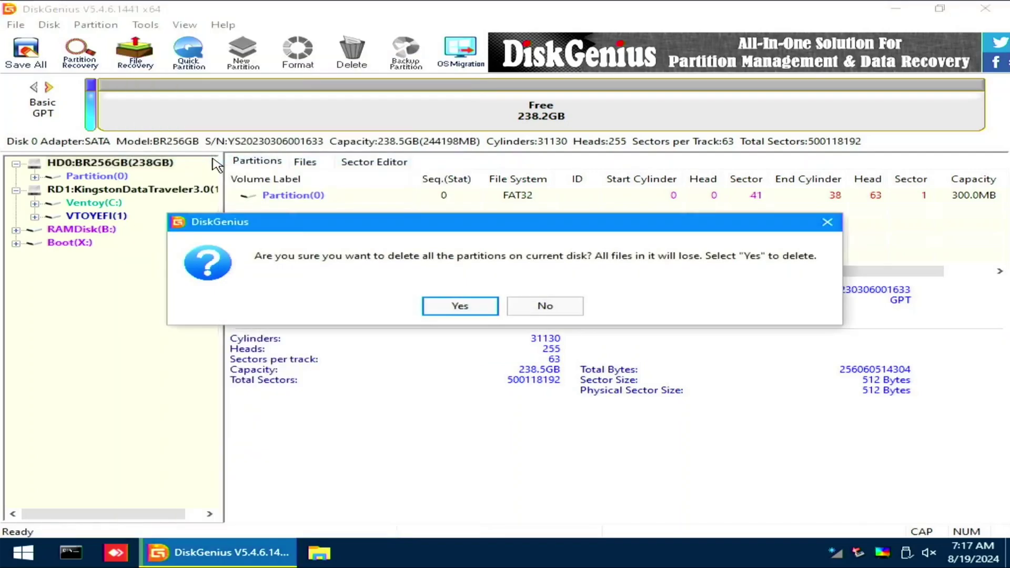
{"action": "left_click", "coordinate": [456, 307]}
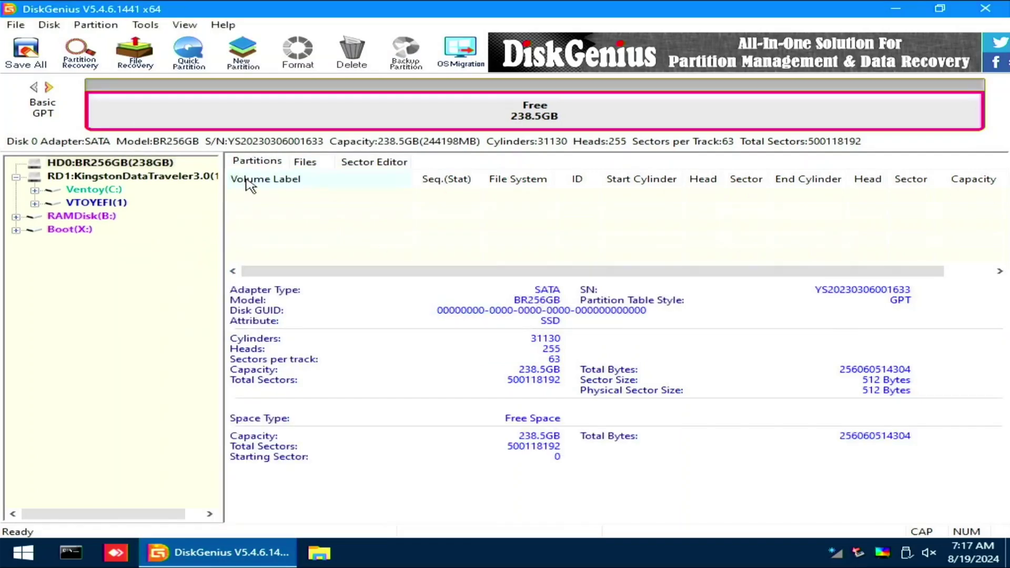
{"action": "right_click", "coordinate": [148, 111]}
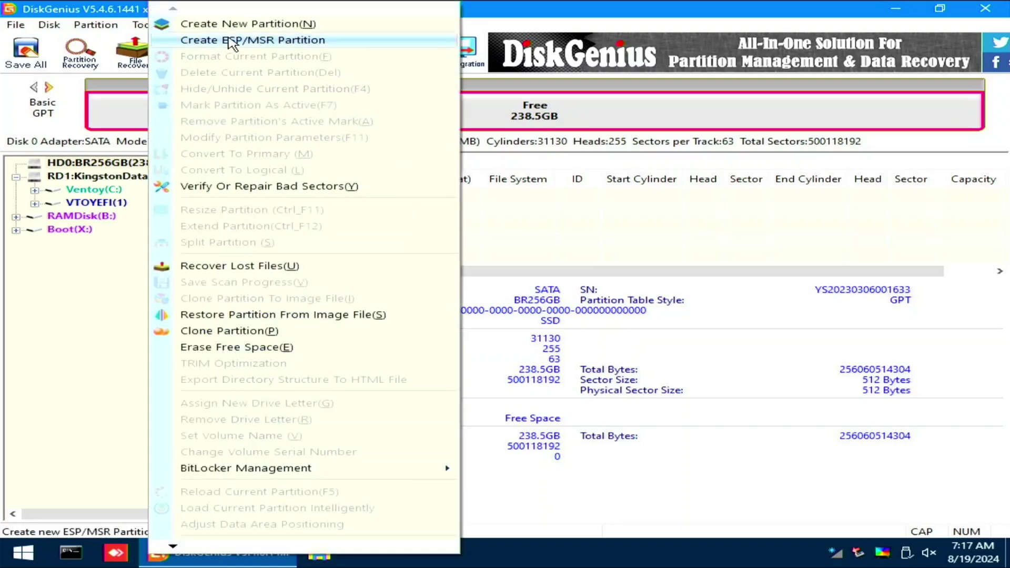
{"action": "left_click", "coordinate": [228, 40]}
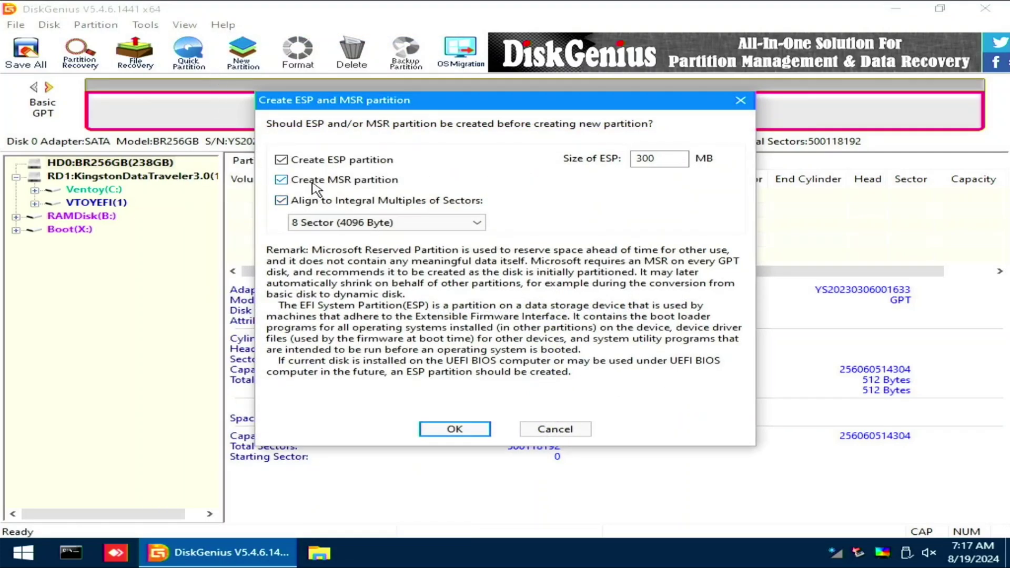
{"action": "left_click", "coordinate": [456, 429]}
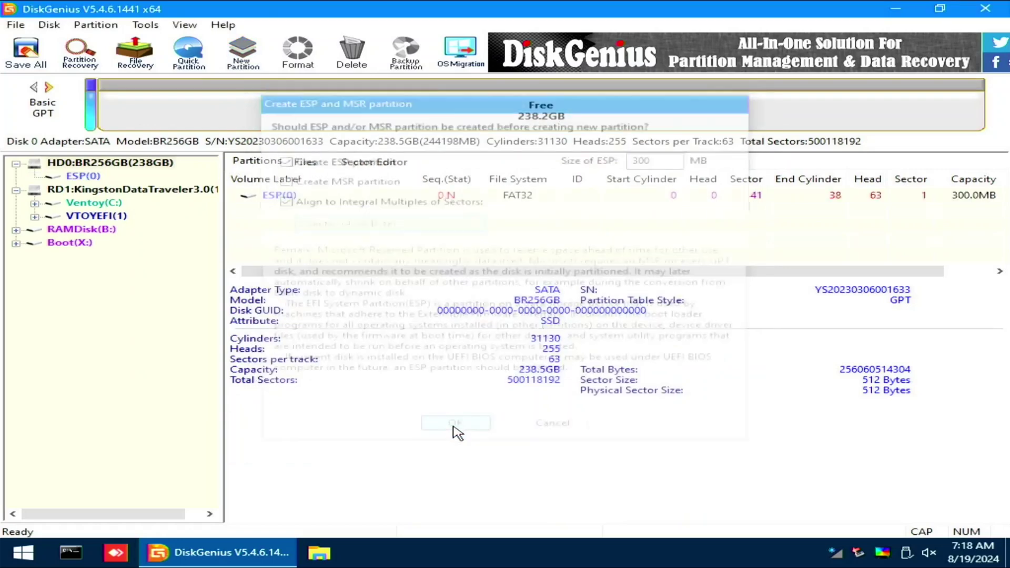
Save all changes to disk, format ESP(0) as FAT32, and browse its empty root
{"action": "left_click", "coordinate": [36, 61]}
{"action": "left_click", "coordinate": [446, 305]}
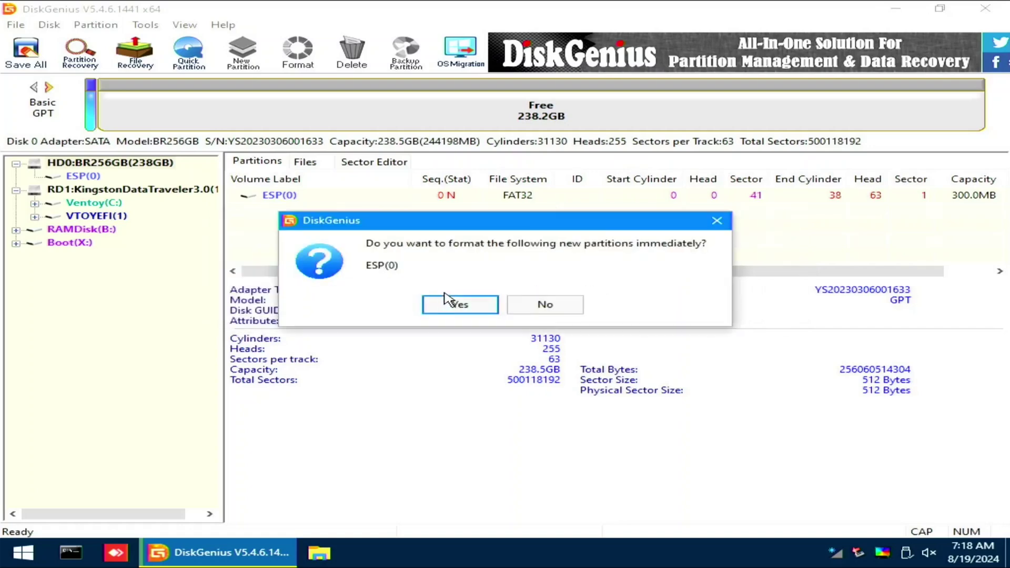
{"action": "left_click", "coordinate": [455, 303]}
{"action": "double_click", "coordinate": [277, 197]}
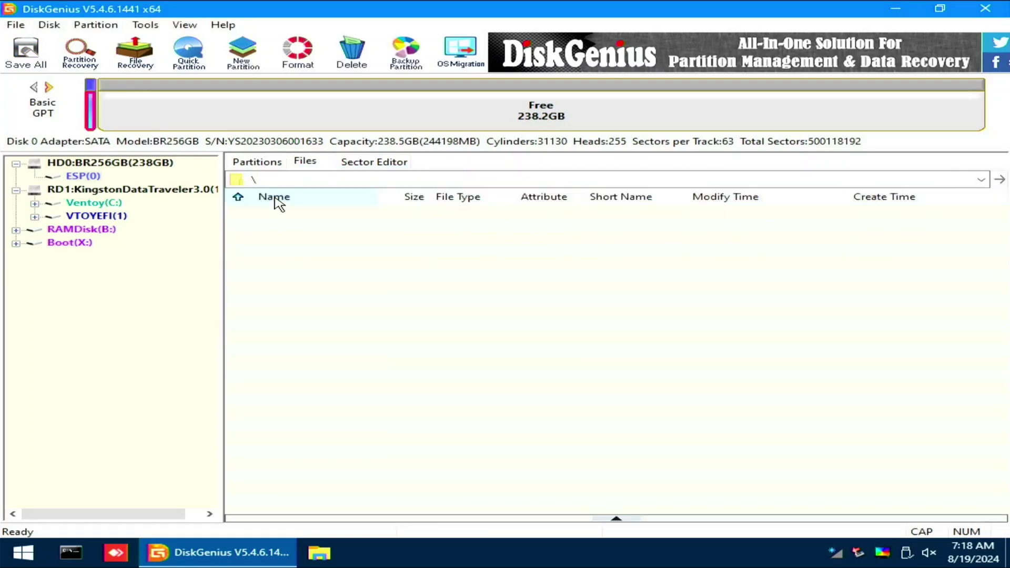
{"action": "left_click", "coordinate": [319, 552]}
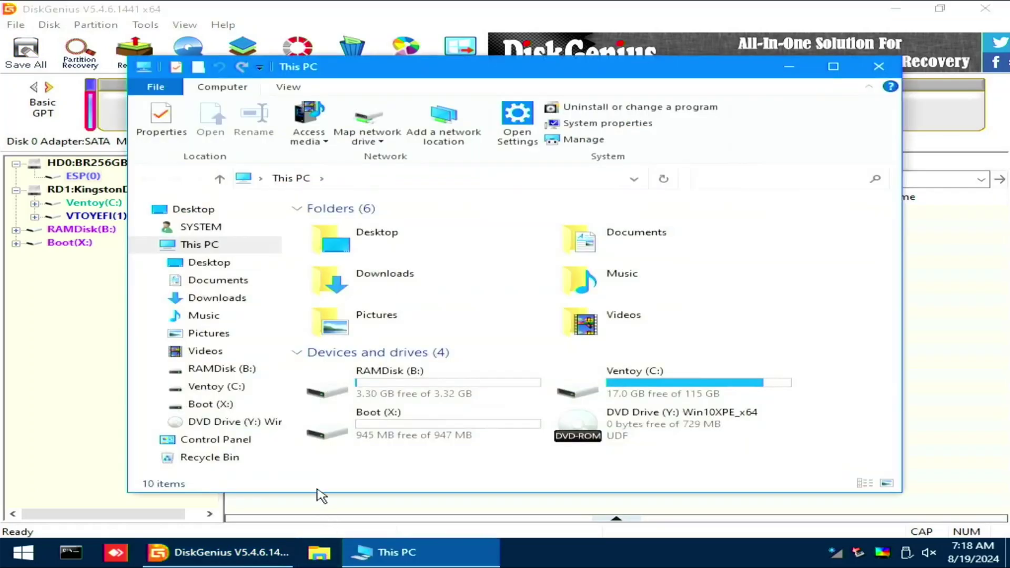
Copy the Dell Optiplex 3080 EFI zip from C:\hackintosh to the Desktop
{"action": "double_click", "coordinate": [585, 405]}
{"action": "double_click", "coordinate": [599, 274]}
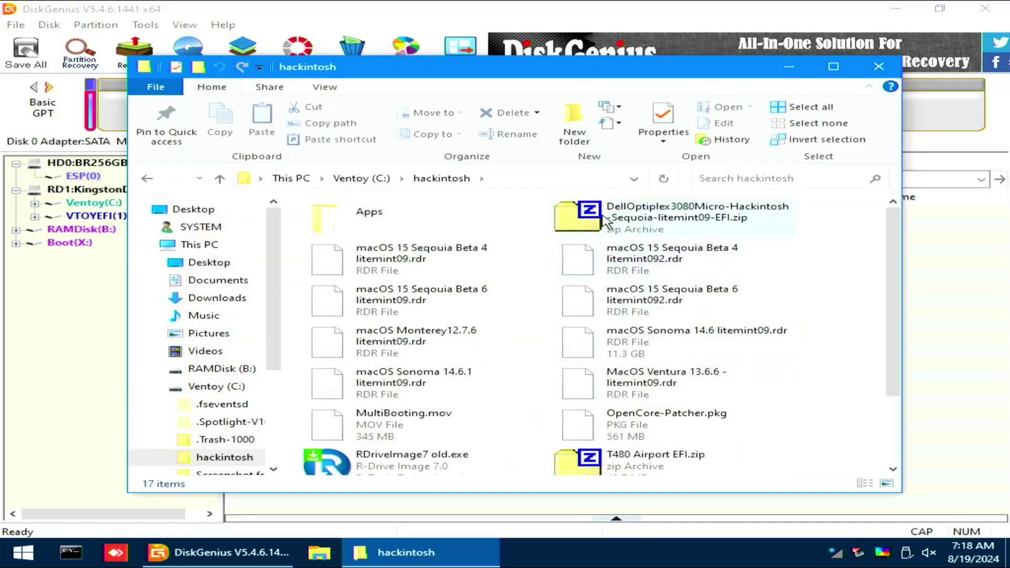
{"action": "left_click_drag", "start_coordinate": [606, 221], "coordinate": [226, 265]}
{"action": "left_click", "coordinate": [226, 266]}
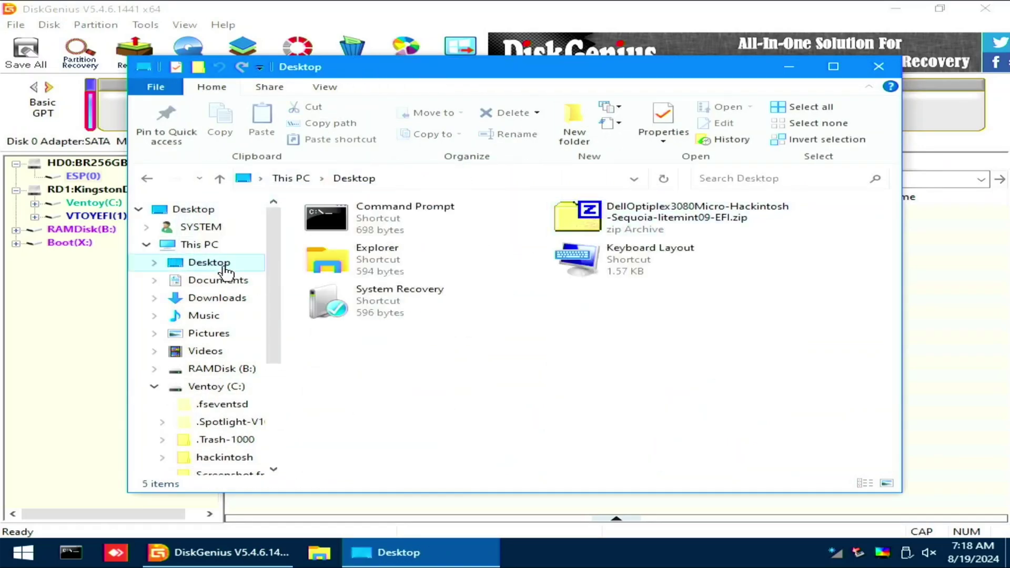
Extract the EFI zip with 7-Zip into its own folder and open it
{"action": "right_click", "coordinate": [573, 232]}
{"action": "mouse_move", "coordinate": [610, 286]}
{"action": "left_click", "coordinate": [485, 342]}
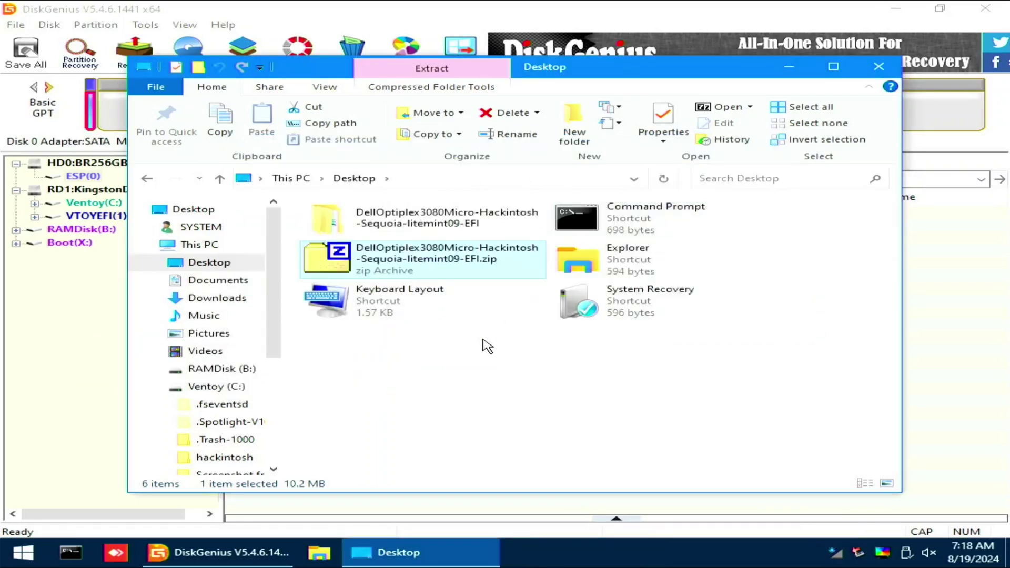
{"action": "double_click", "coordinate": [393, 212]}
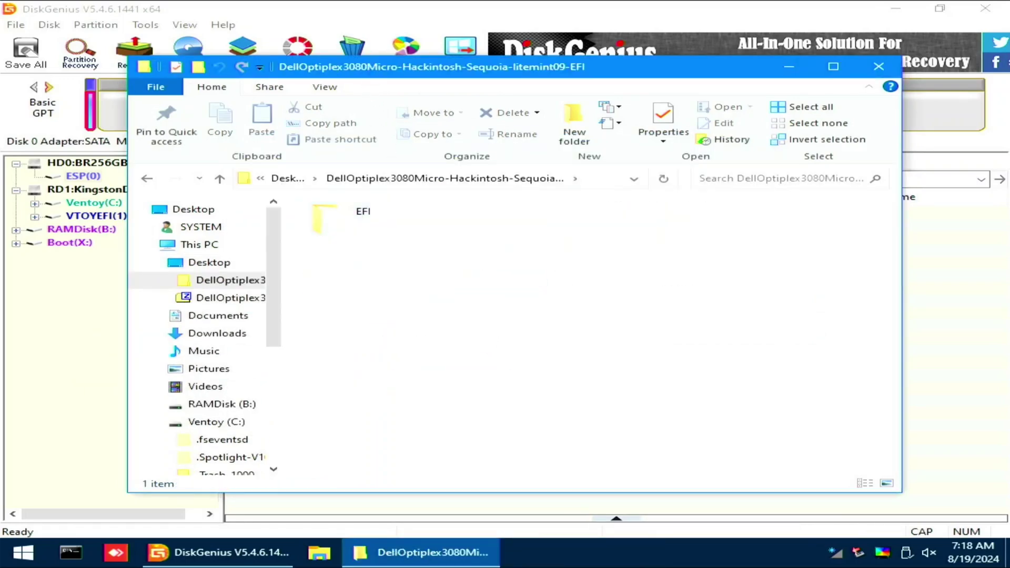
{"action": "key", "text": "super+Right"}
Copy the EFI folder (429 files, 14.3MB) into the ESP(0) root and close DiskGenius
{"action": "left_click_drag", "start_coordinate": [681, 284], "coordinate": [403, 306]}
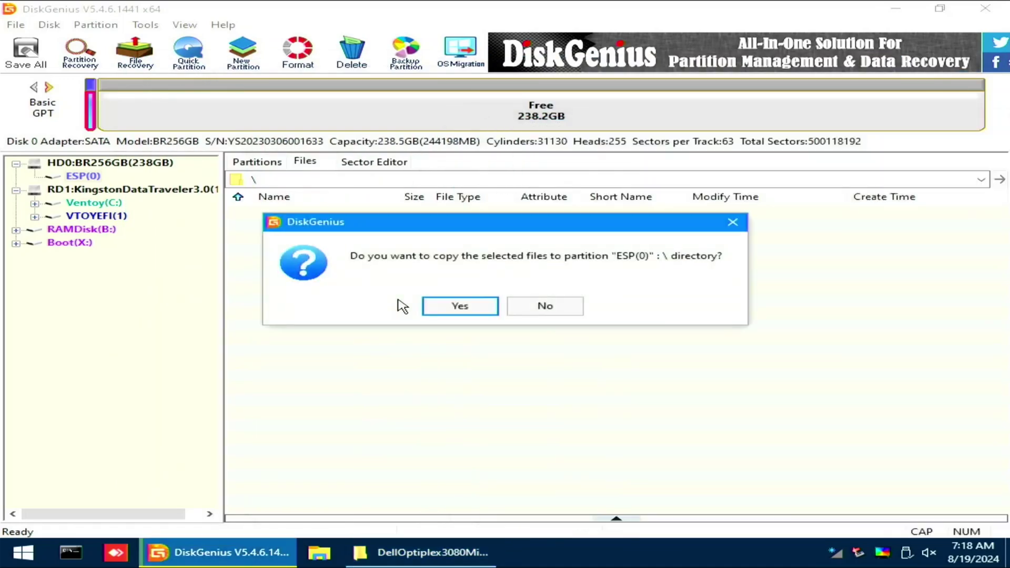
{"action": "left_click", "coordinate": [441, 304]}
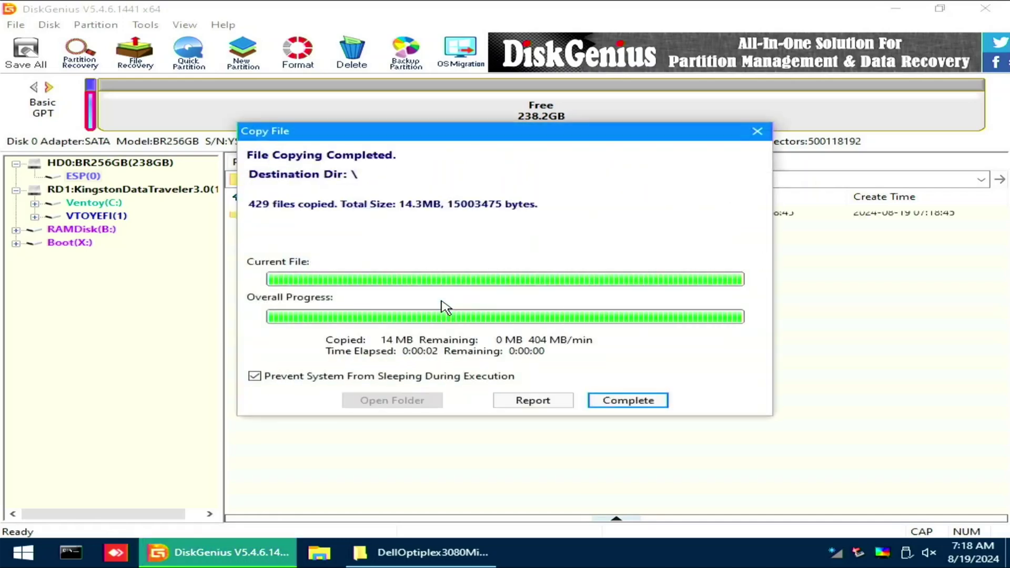
{"action": "left_click", "coordinate": [611, 403]}
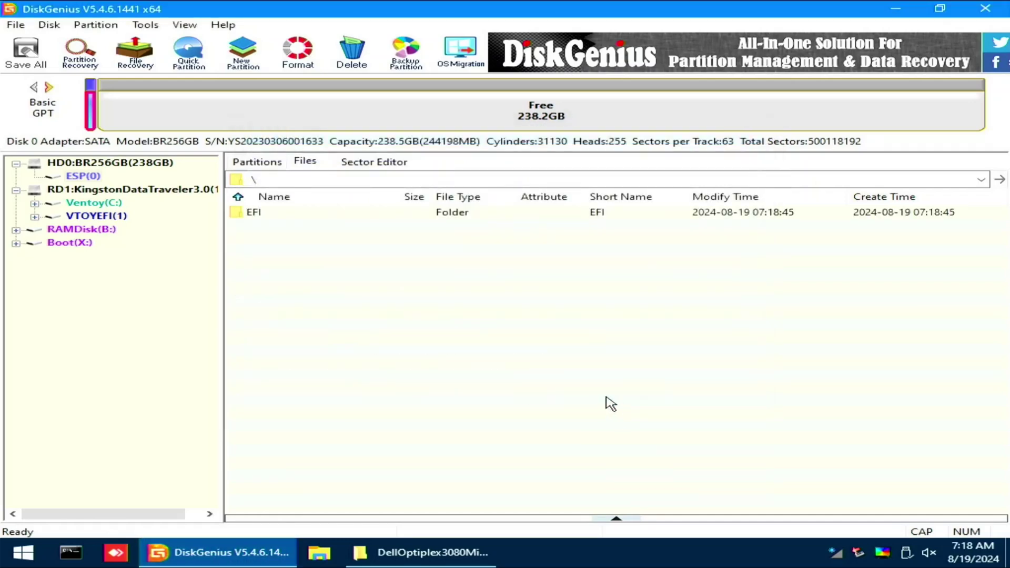
{"action": "left_click", "coordinate": [982, 11]}
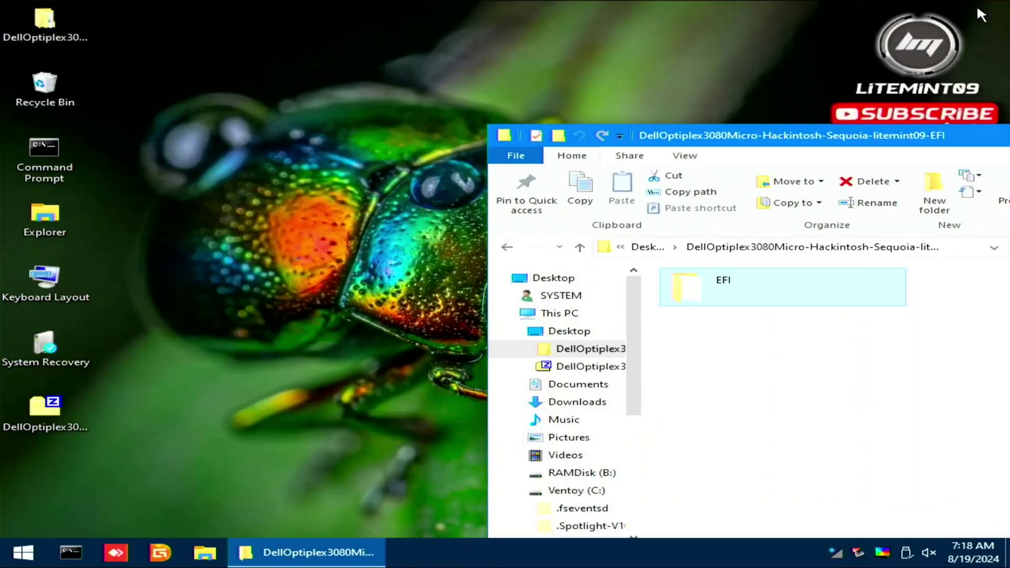
Return to Ventoy (C:)\hackintosh and launch the R-Drive Image installer
{"action": "left_click", "coordinate": [579, 490]}
{"action": "double_click", "coordinate": [946, 328]}
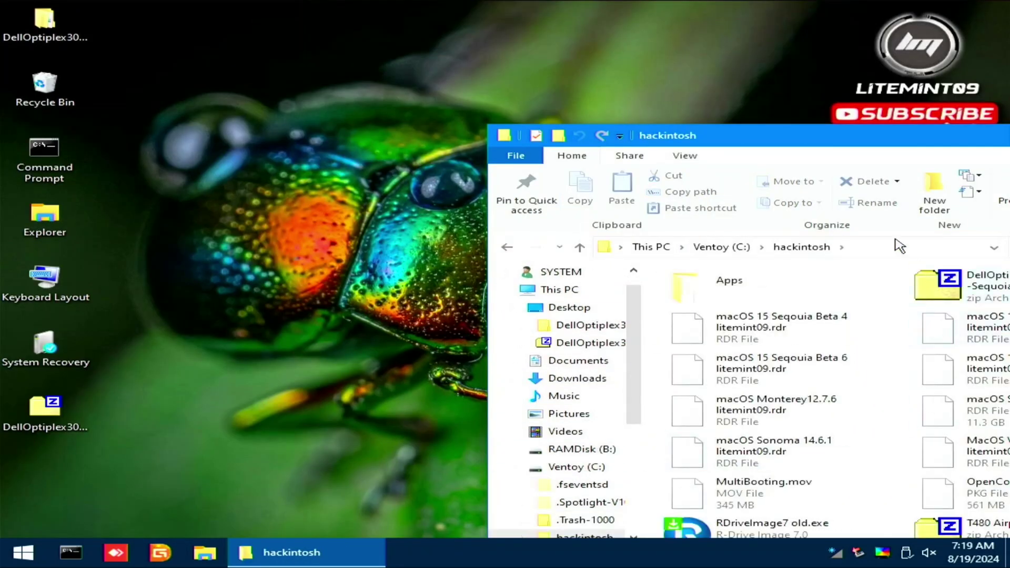
{"action": "scroll", "coordinate": [773, 410], "scroll_direction": "down", "scroll_amount": 2}
{"action": "double_click", "coordinate": [767, 432]}
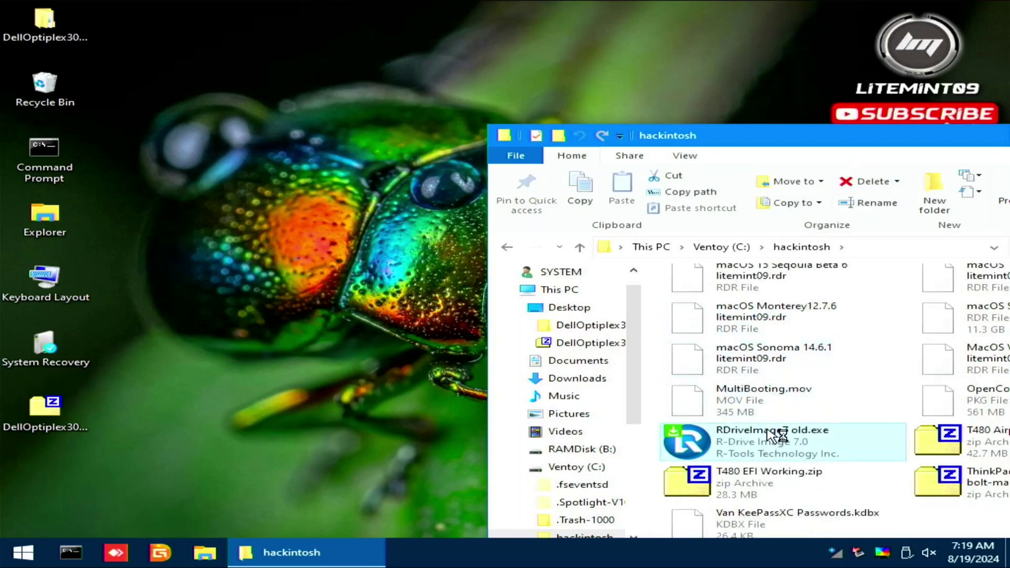
Install R-Drive Image 7.0 with the default language and accepted licence, then launch it
{"action": "double_click", "coordinate": [500, 132]}
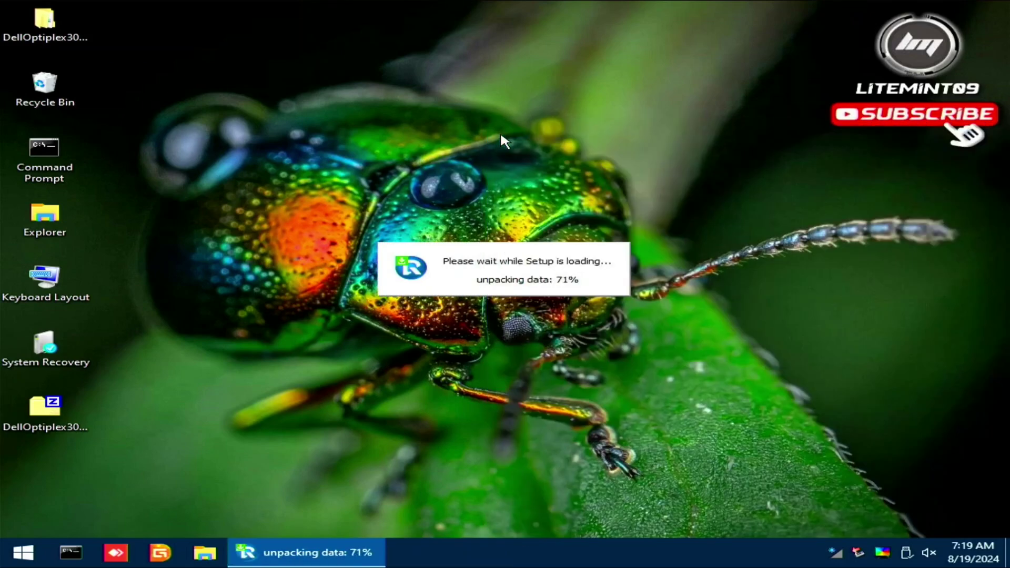
{"action": "key", "text": "Return"}
{"action": "key", "text": "Return"}
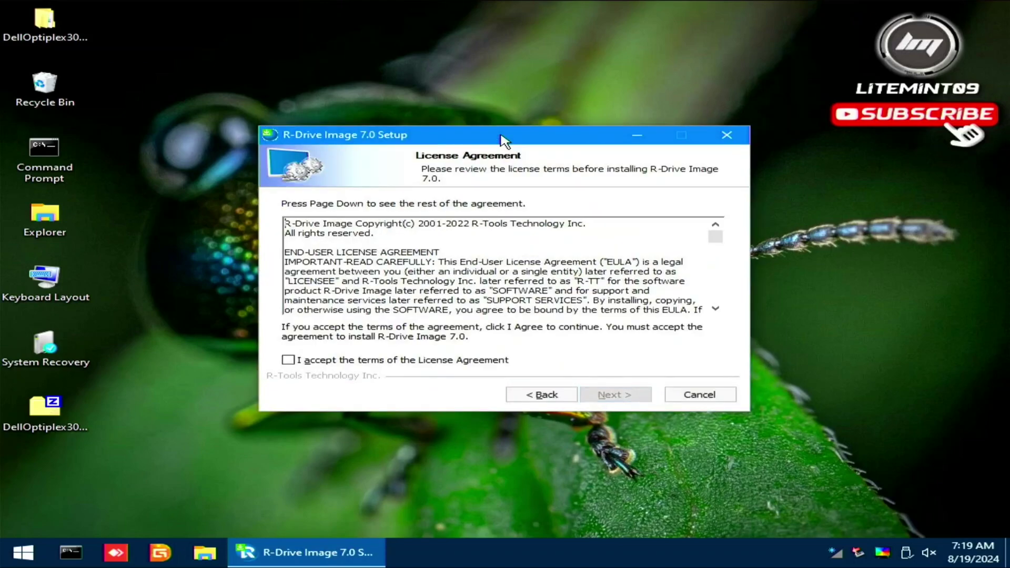
{"action": "key", "text": "alt+a"}
{"action": "key", "text": "Return"}
{"action": "key", "text": "Return"}
{"action": "key", "text": "Return"}
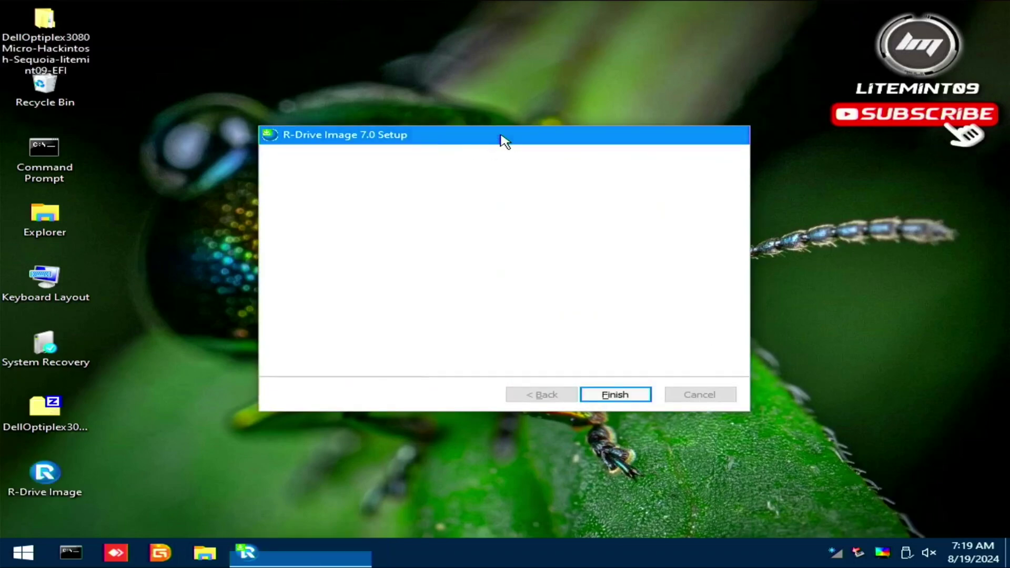
{"action": "key", "text": "Return"}
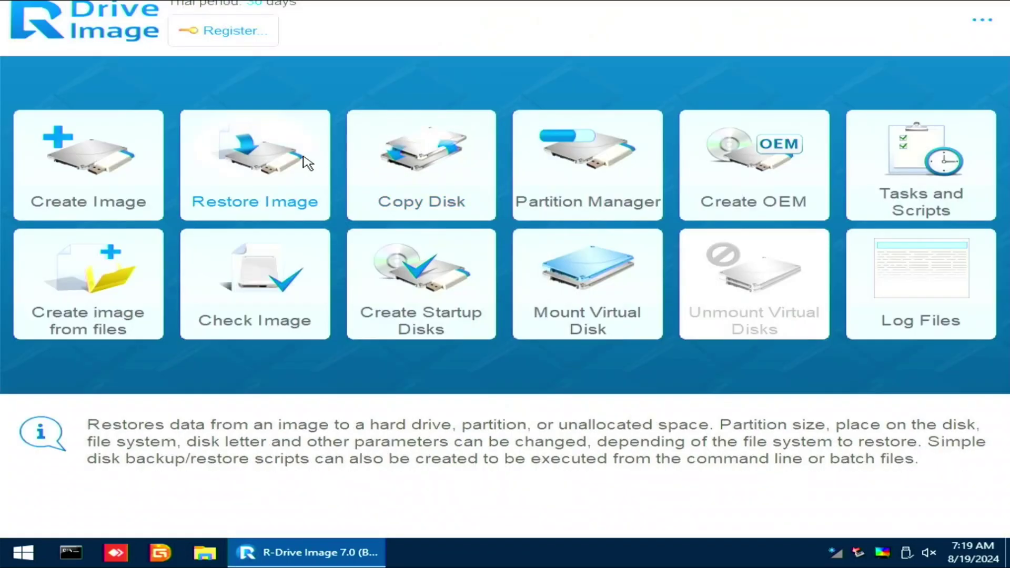
Open the Monterey 12.7.6 .rdr image from C:\hackintosh and enter the image password
{"action": "left_click", "coordinate": [307, 163]}
{"action": "double_click", "coordinate": [149, 300]}
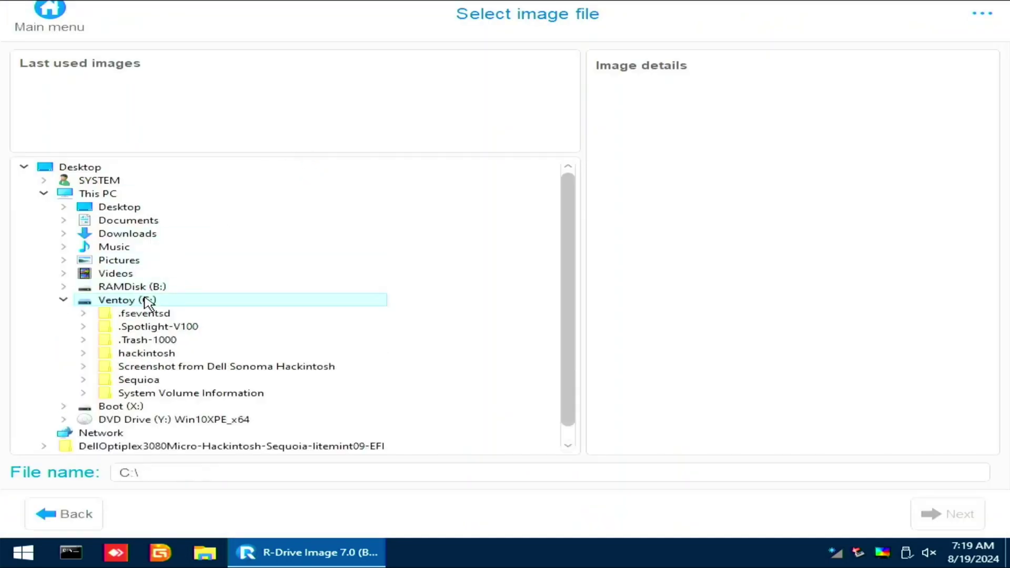
{"action": "double_click", "coordinate": [164, 353]}
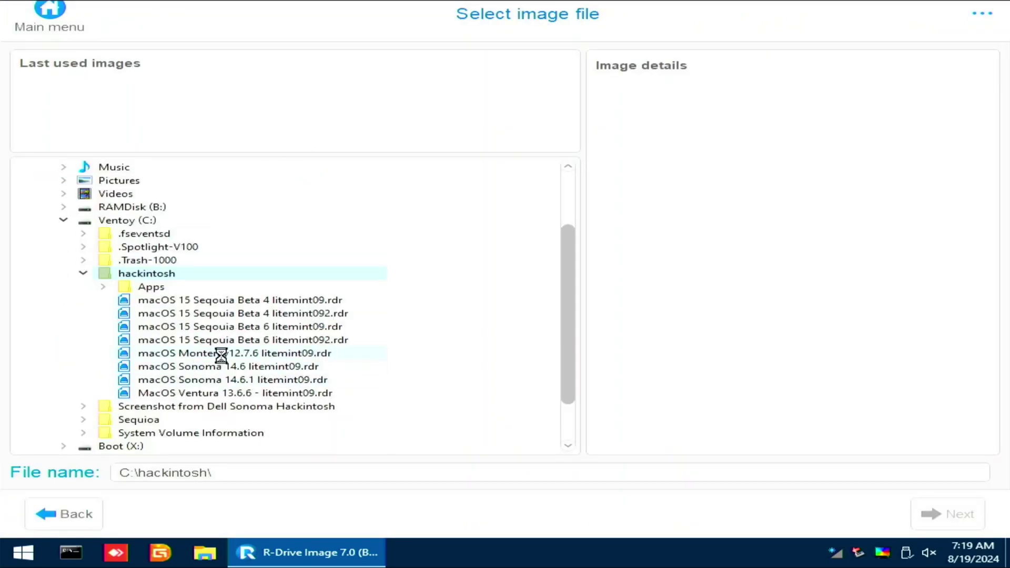
{"action": "left_click", "coordinate": [221, 355]}
{"action": "type", "text": "•••••"}
{"action": "key", "text": "Return"}
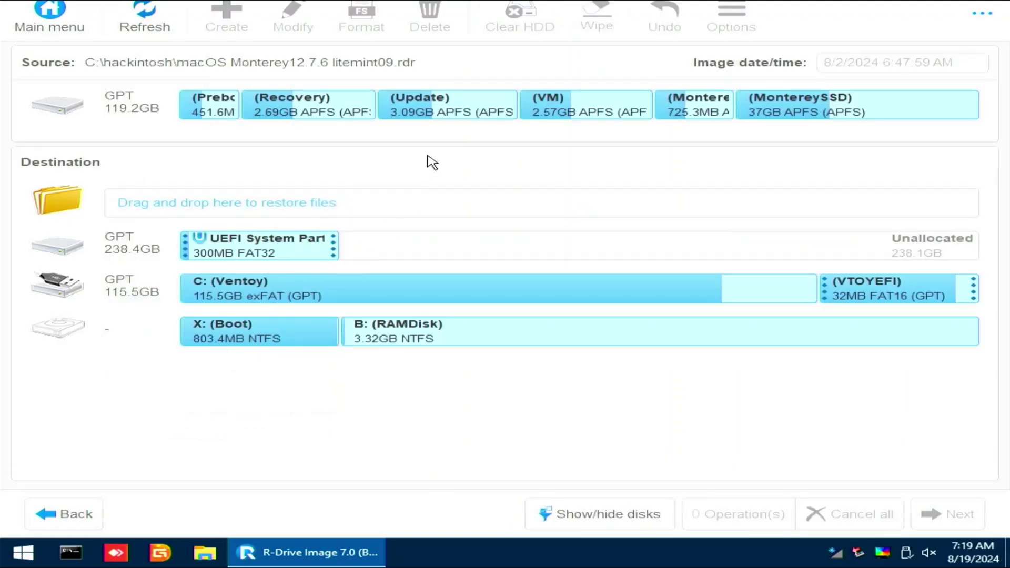
Place the APFS container into the disk's unallocated space and start the restore
{"action": "left_click_drag", "start_coordinate": [450, 111], "coordinate": [426, 247]}
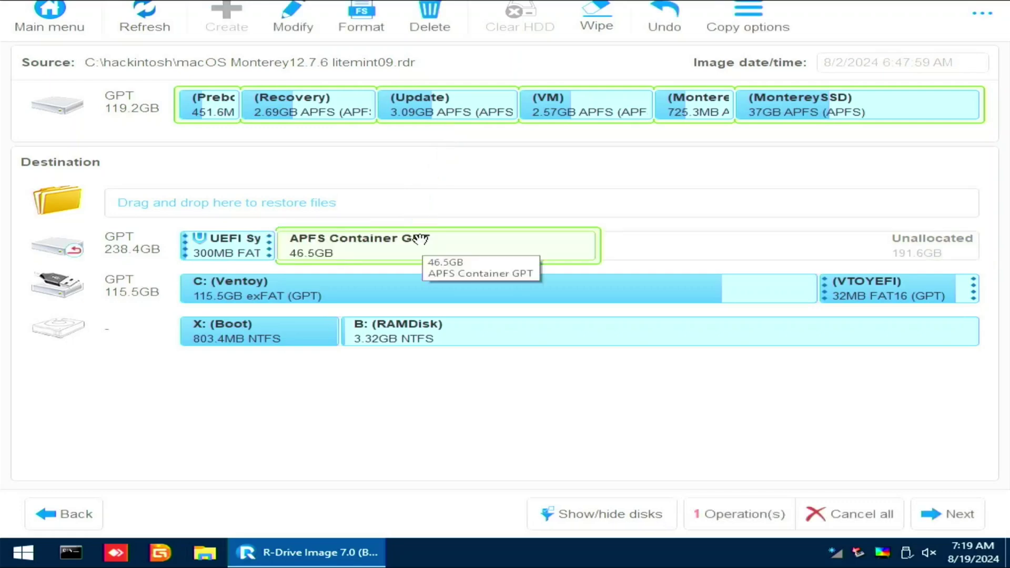
{"action": "left_click", "coordinate": [946, 519]}
{"action": "left_click", "coordinate": [949, 520]}
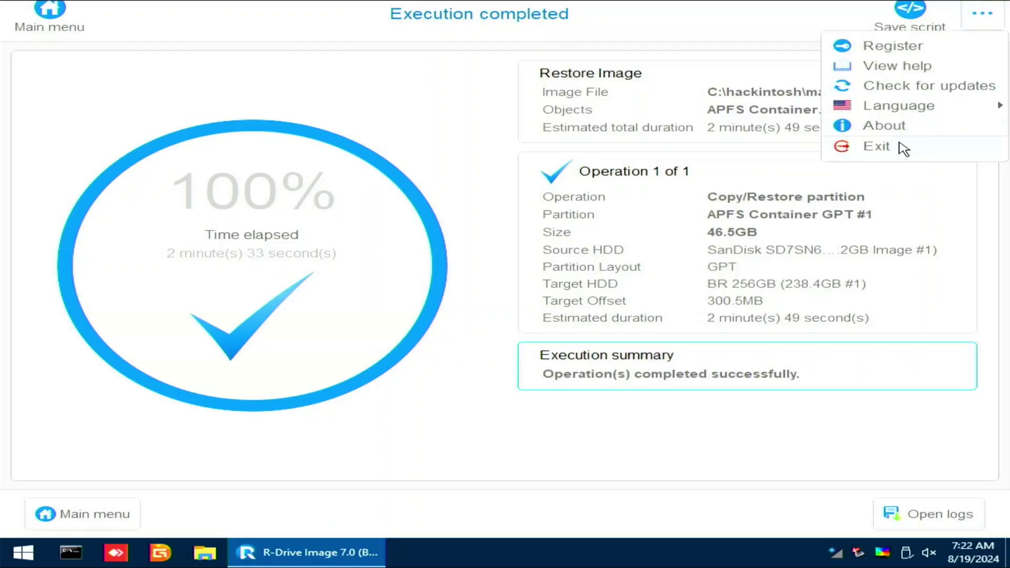
Exit R-Drive Image after the restore completes and restart the computer
{"action": "left_click", "coordinate": [876, 147]}
{"action": "key", "text": "super"}
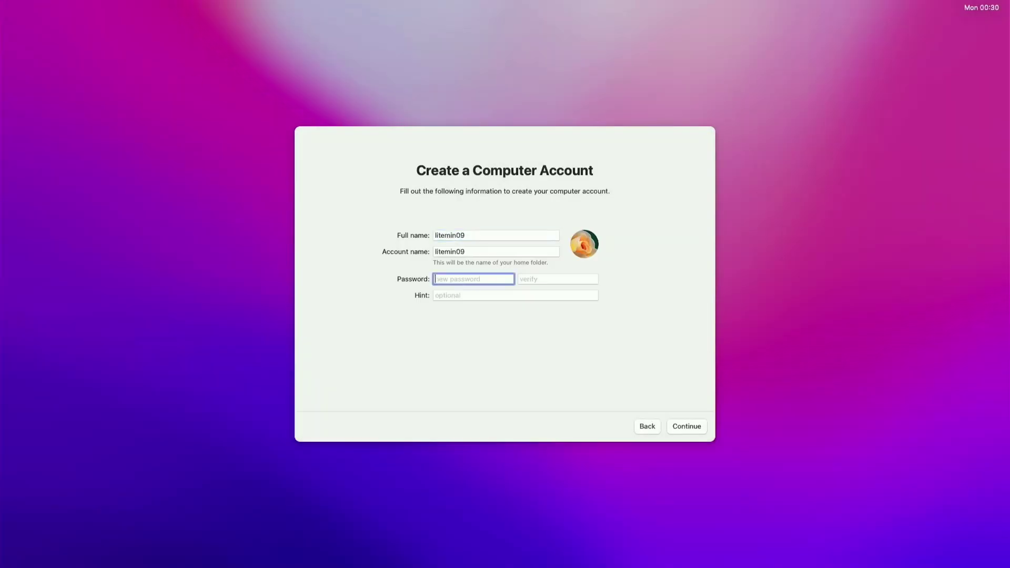
Complete Setup Assistant offline with a local account, then open Launchpad's Other folder
{"action": "key", "text": "Return"}
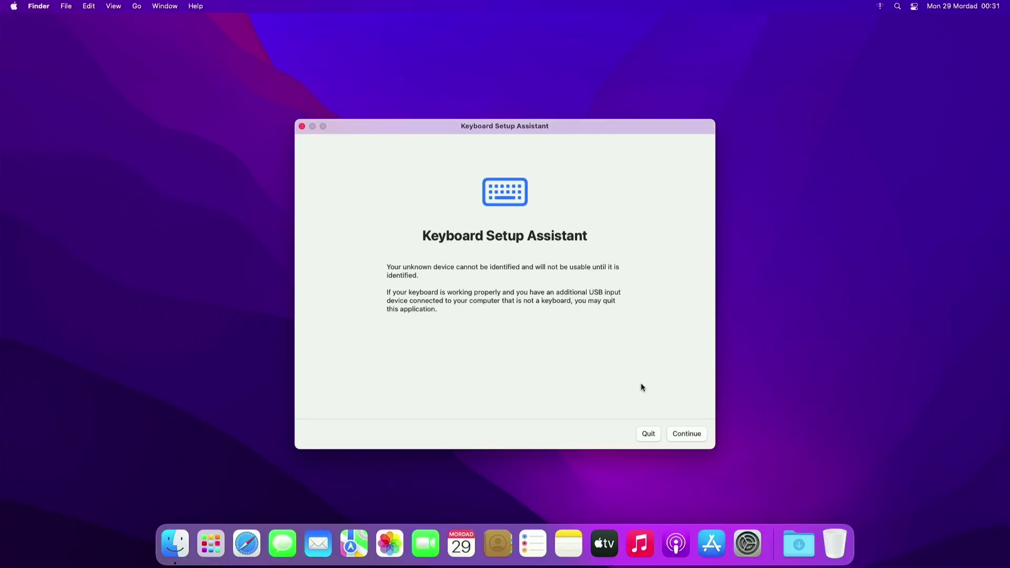
{"action": "key", "text": "F4"}
{"action": "left_click", "coordinate": [747, 353]}
In Disk Utility, show all devices and open partitioning for the BR 256GB Media disk
{"action": "left_click", "coordinate": [731, 333]}
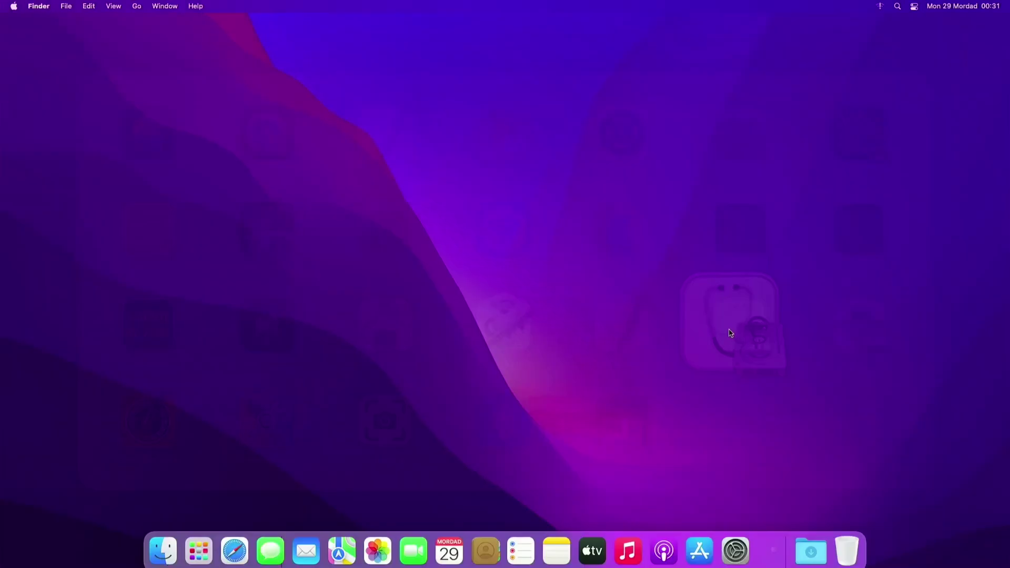
{"action": "left_click", "coordinate": [376, 148]}
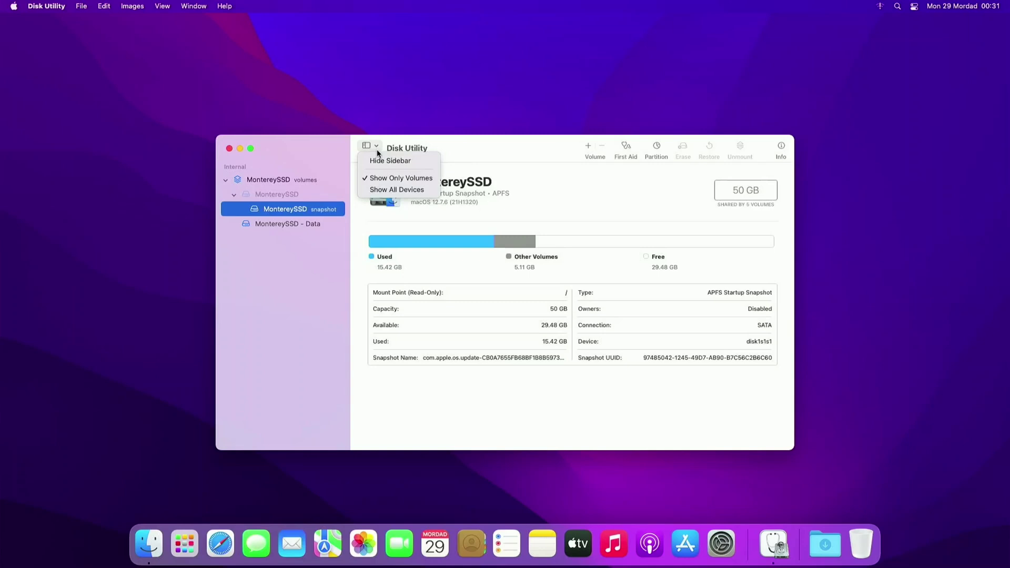
{"action": "left_click", "coordinate": [380, 190]}
{"action": "left_click", "coordinate": [296, 180]}
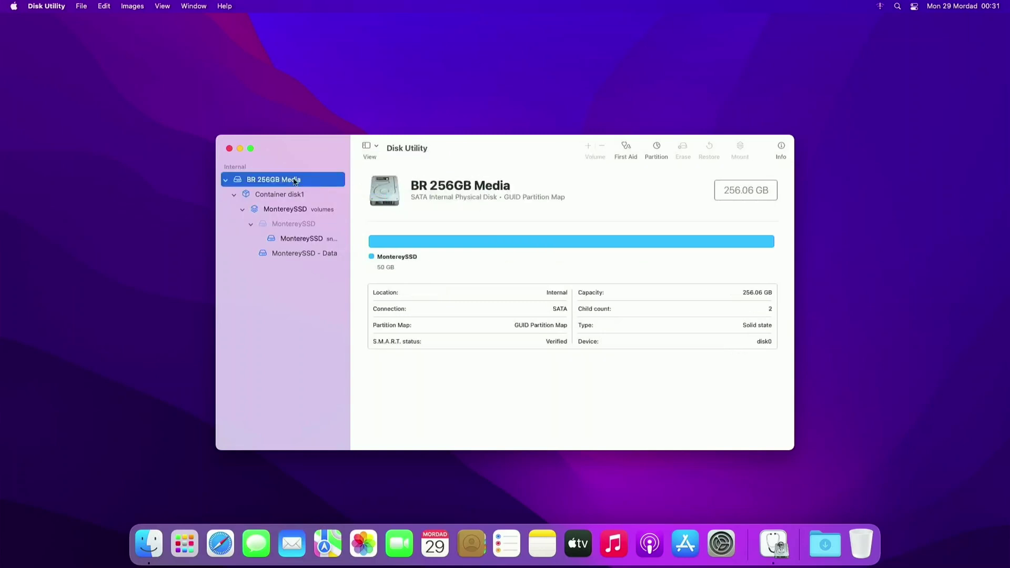
{"action": "left_click", "coordinate": [658, 151]}
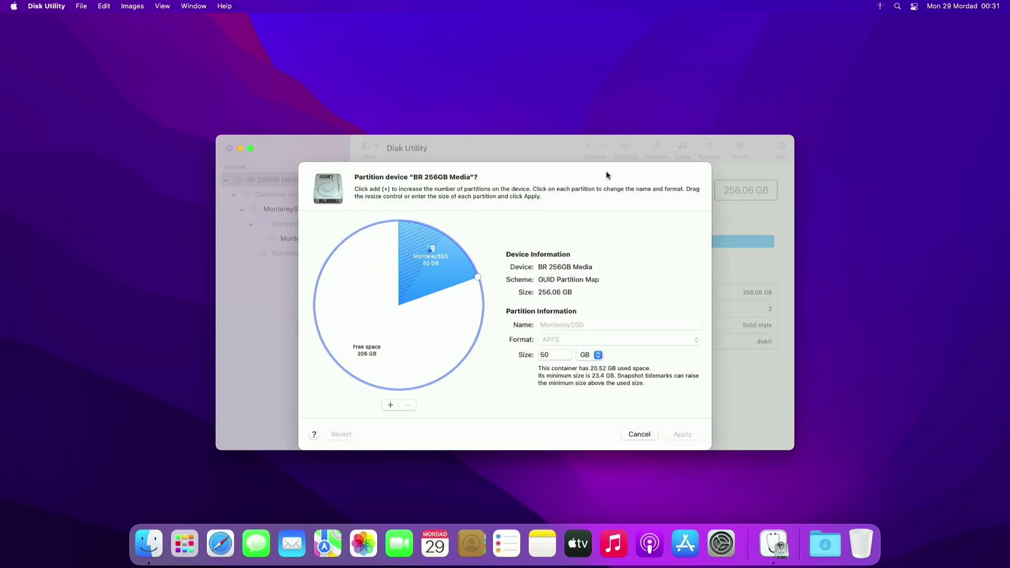
Remove the free space slice, resize MontereySSD to 60 GB, and apply the new layout
{"action": "left_click", "coordinate": [410, 388]}
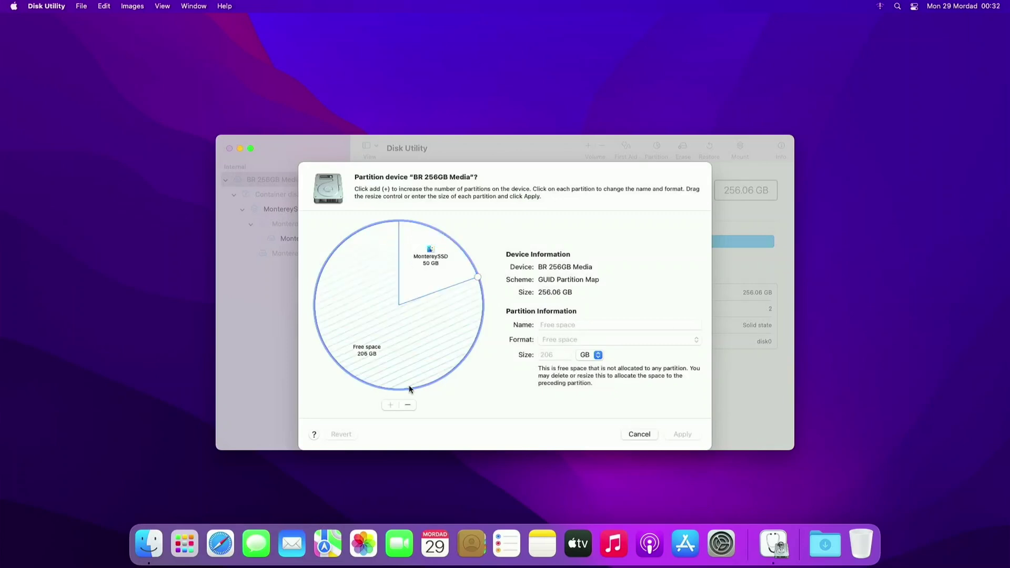
{"action": "left_click", "coordinate": [408, 404]}
{"action": "double_click", "coordinate": [556, 355]}
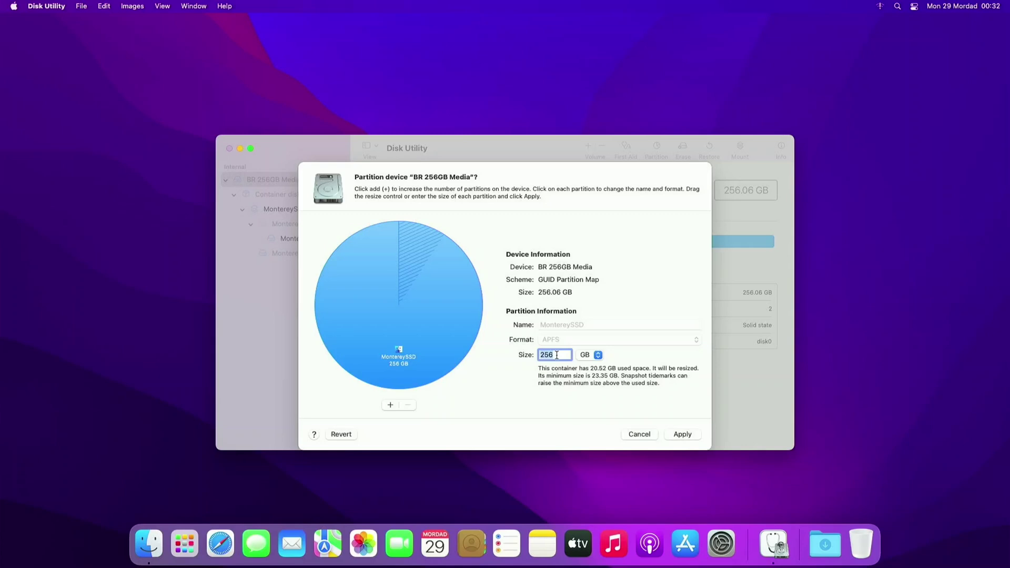
{"action": "type", "text": "60"}
{"action": "key", "text": "Return"}
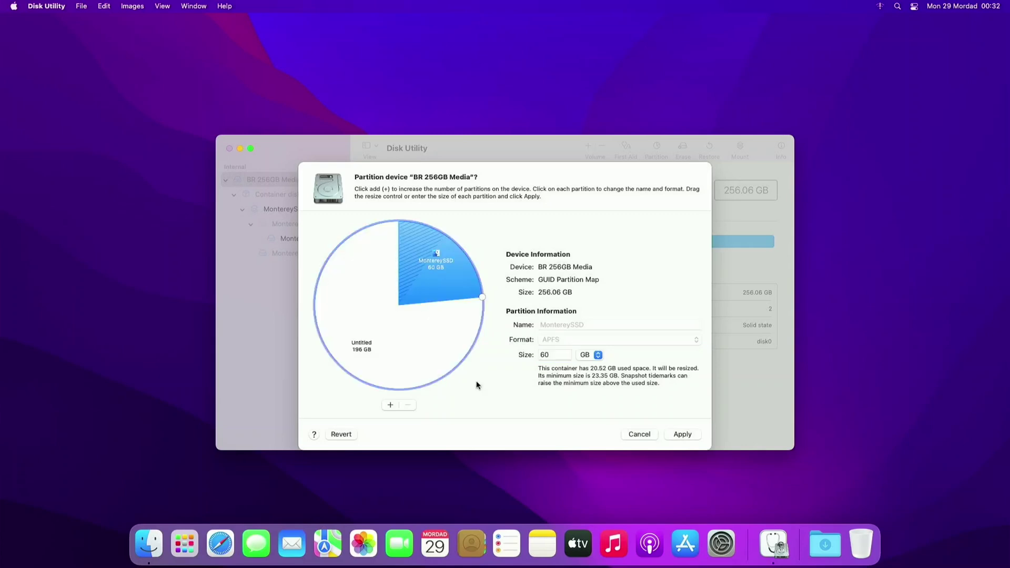
{"action": "left_click", "coordinate": [671, 434]}
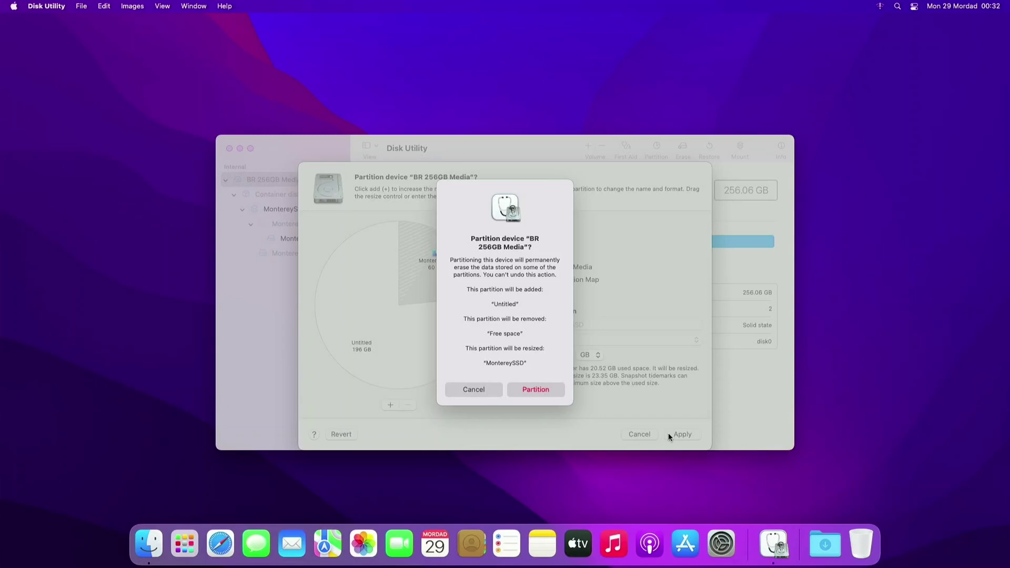
{"action": "left_click", "coordinate": [542, 393]}
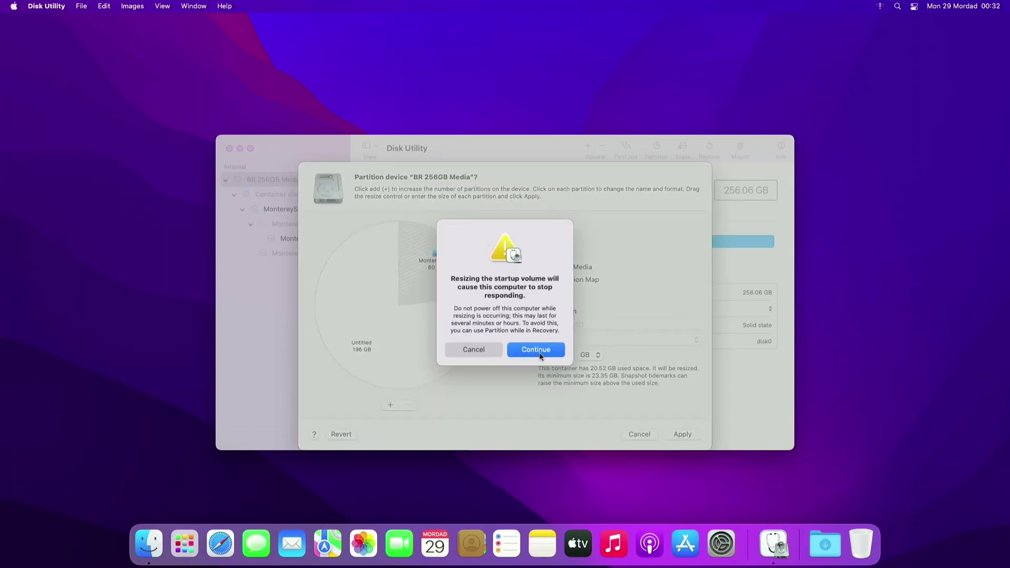
{"action": "left_click", "coordinate": [540, 355]}
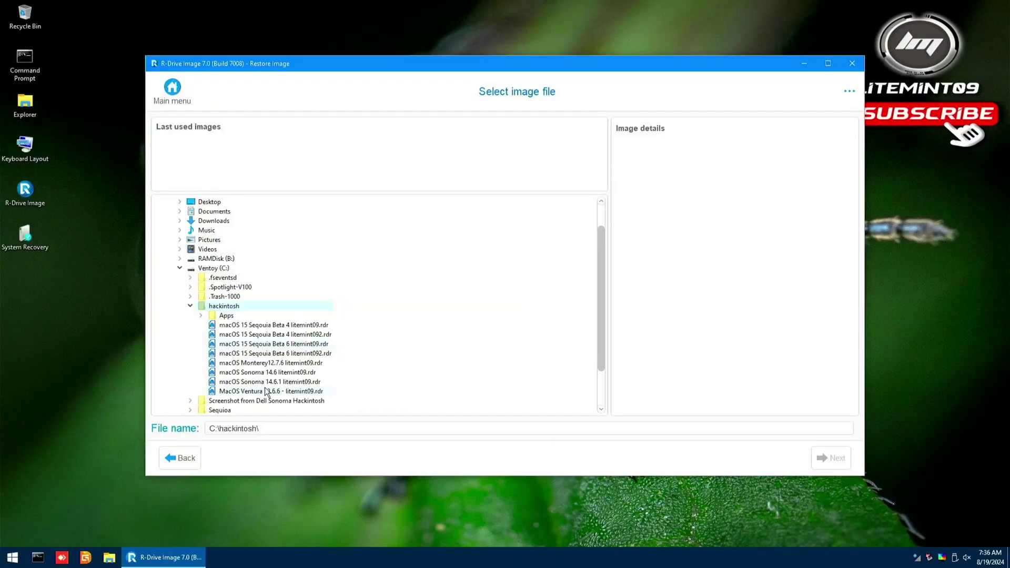
Restore the Ventura 13.6.6 and Sequoia Beta 6 .rdr images to the 238.4GB disk and acknowledge success
{"action": "double_click", "coordinate": [266, 391]}
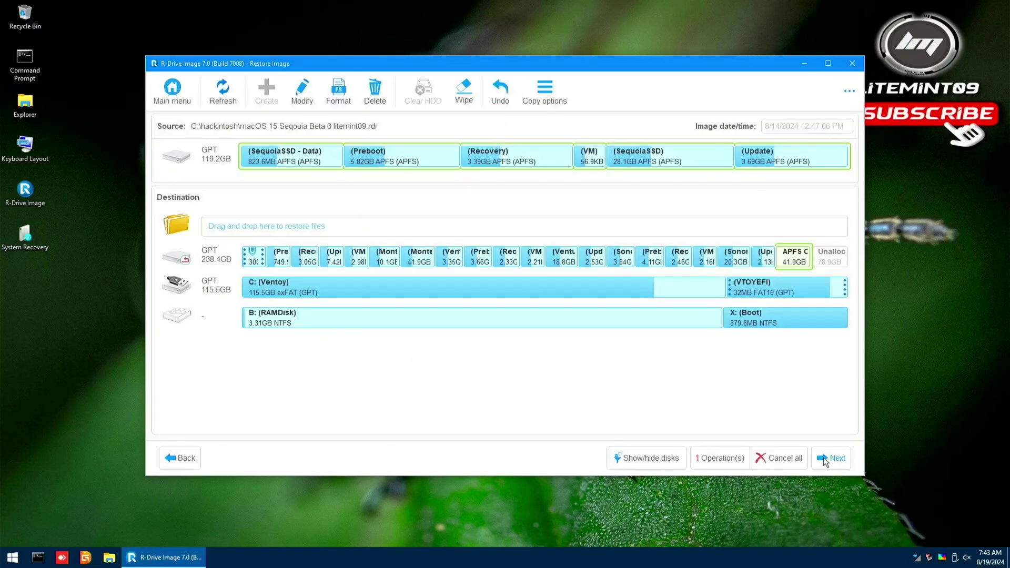
{"action": "left_click", "coordinate": [823, 457]}
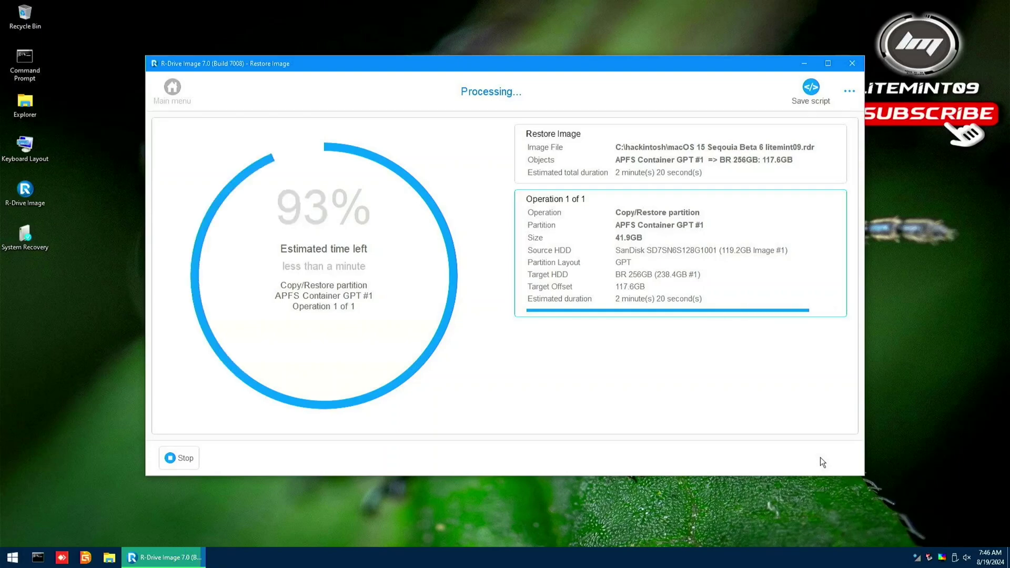
{"action": "left_click", "coordinate": [570, 361]}
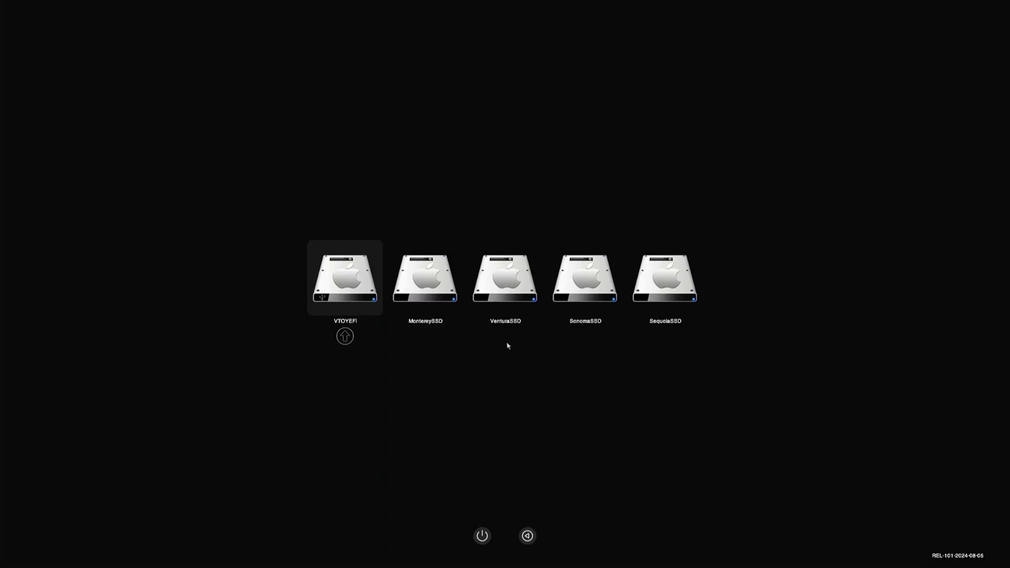
Highlight the SequoiaSSD entry among the five OpenCore picker entries with the arrow keys
{"action": "key", "text": "Right"}
{"action": "key", "text": "Right"}
{"action": "key", "text": "Right"}
{"action": "key", "text": "Right"}
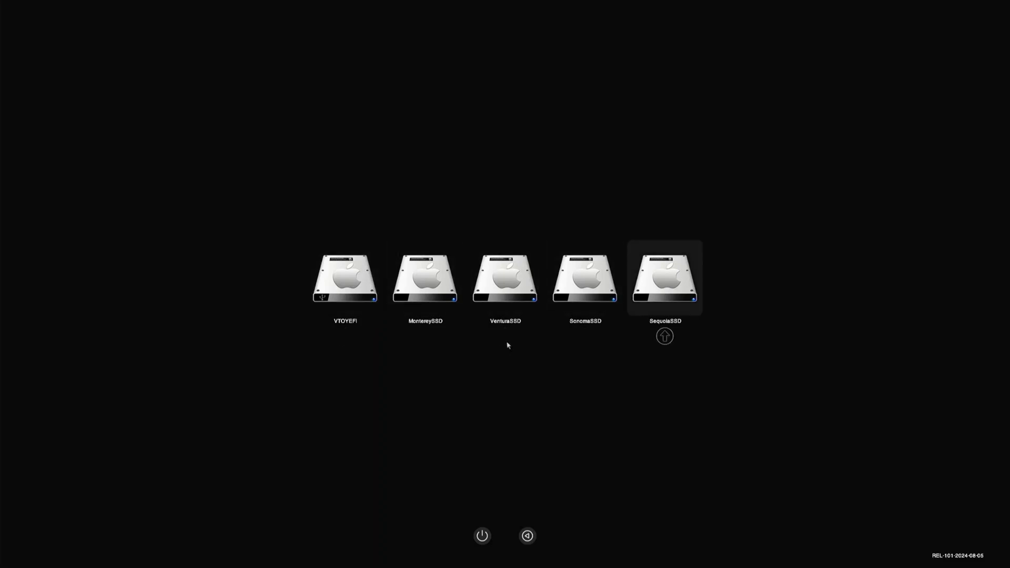
{"action": "key", "text": "Left"}
{"action": "key", "text": "Left"}
{"action": "key", "text": "Left"}
{"action": "key", "text": "Left"}
{"action": "key", "text": "Left"}
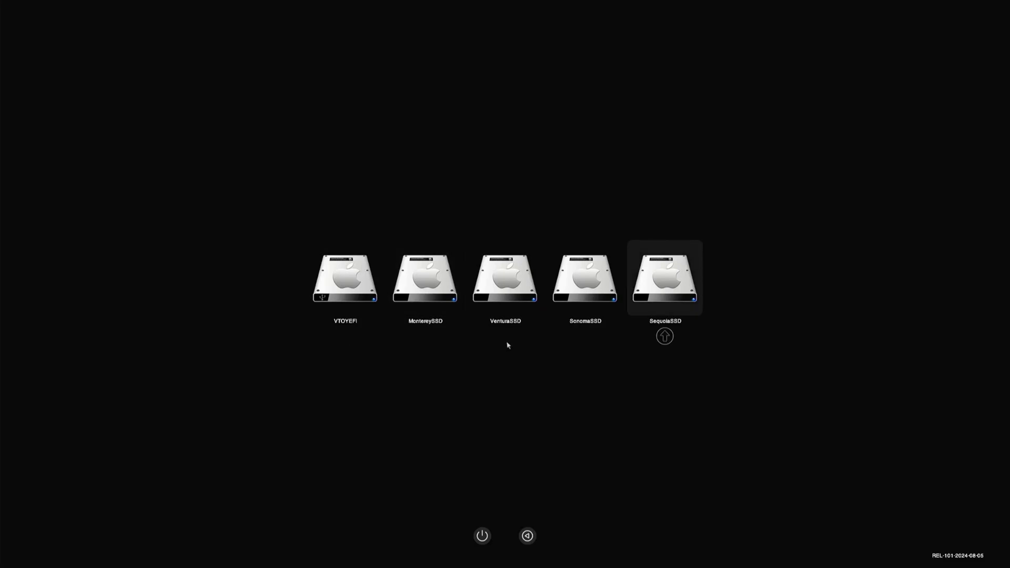